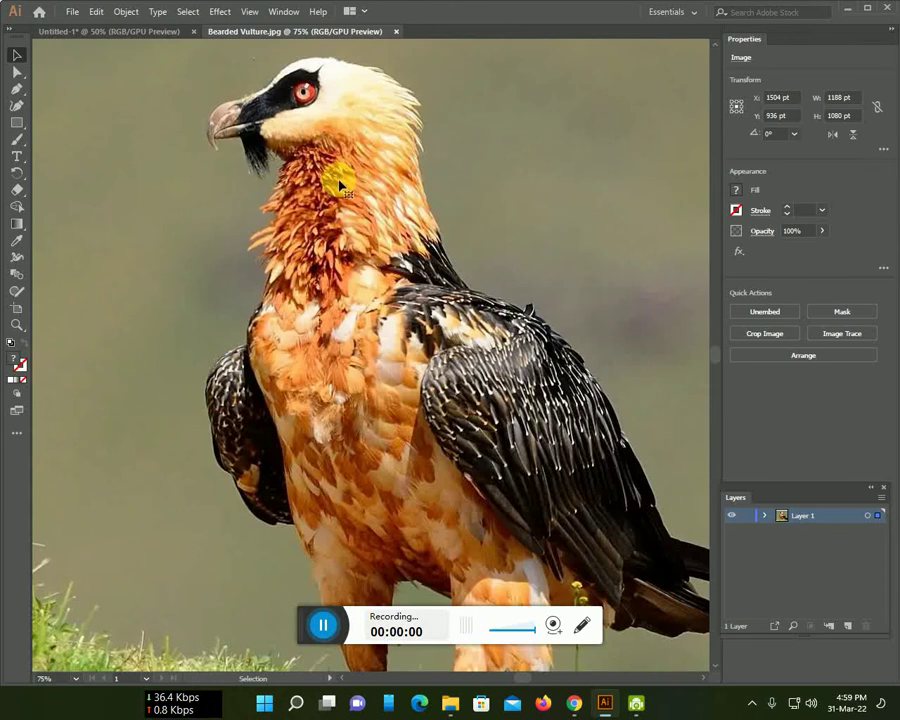
# Place Bearded Vulture.jpg into the Untitled-1 document and move it onto Layer 1
pyautogui.moveTo(338, 185)
pyautogui.mouseDown()
pyautogui.moveTo(316, 230)
pyautogui.moveTo(378, 218)
pyautogui.mouseUp()
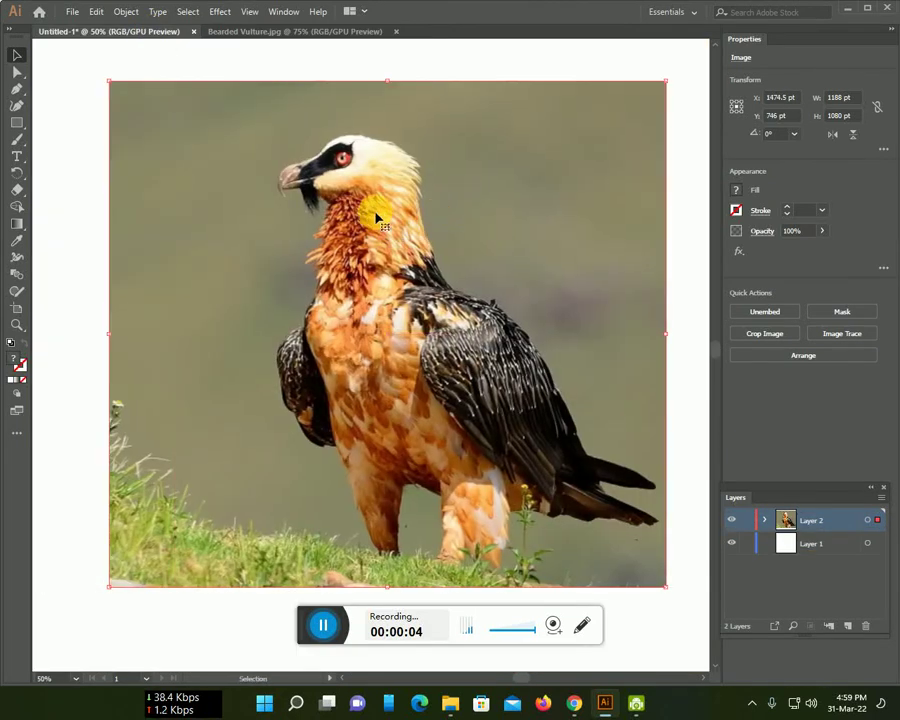
pyautogui.scroll(3, 410, 194)
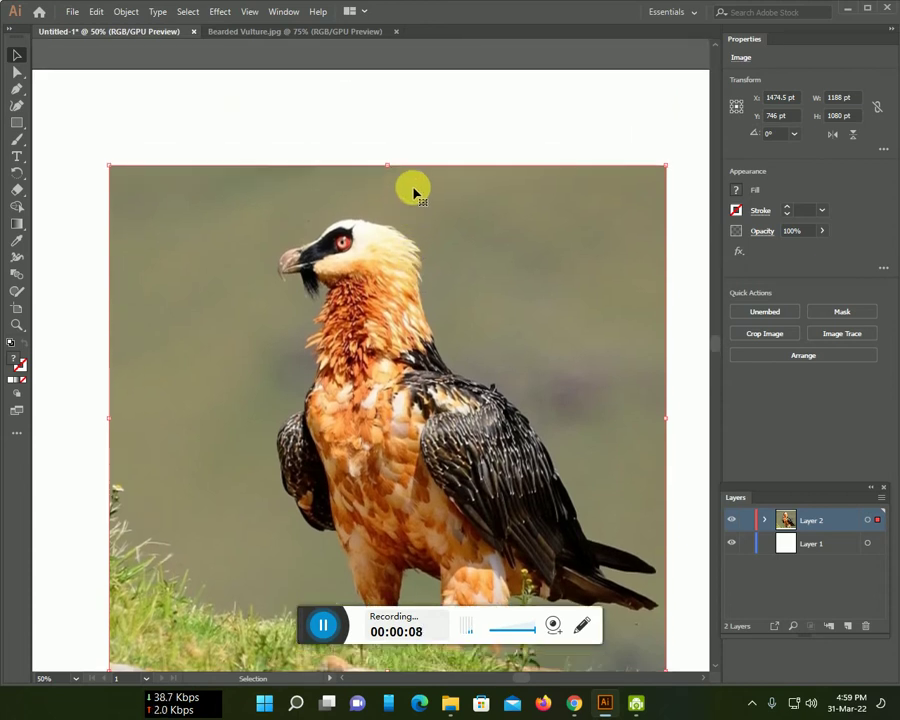
pyautogui.scroll(-2, 413, 192)
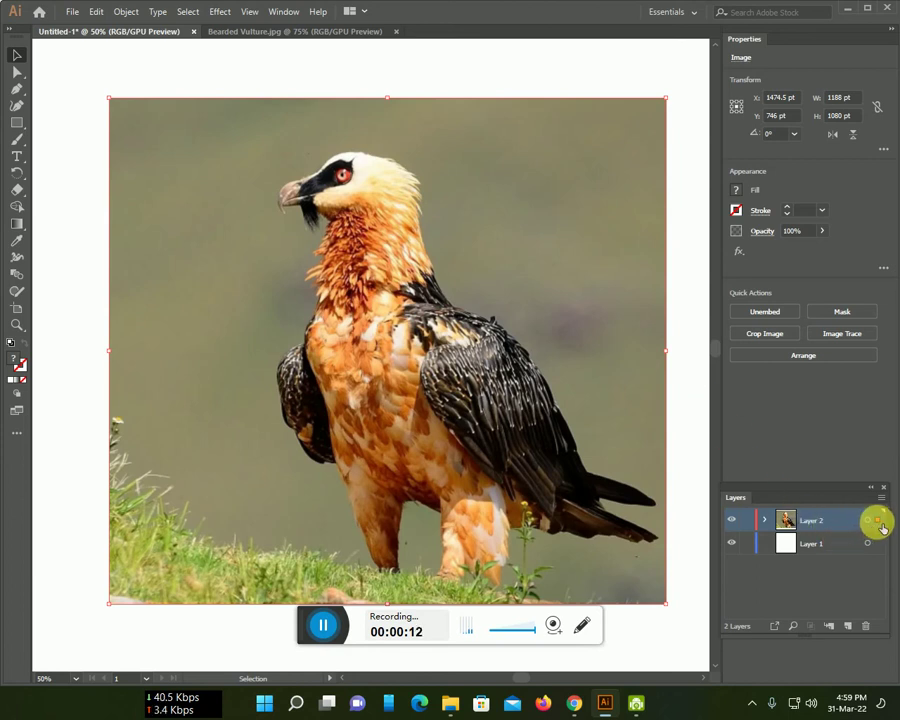
pyautogui.moveTo(890, 542); pyautogui.dragTo(884, 545)
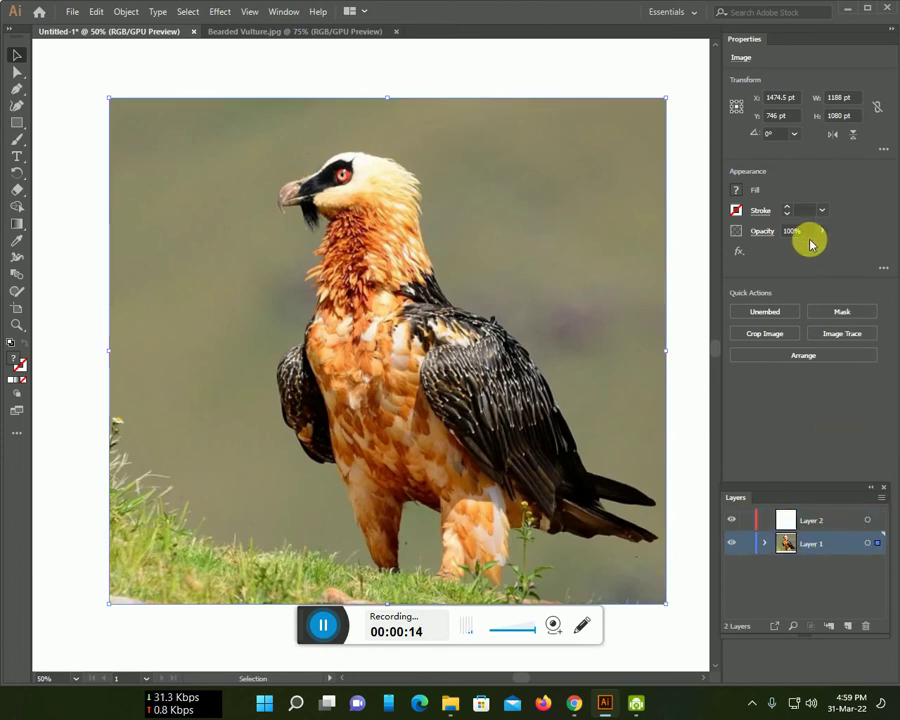
# Fade the vulture photo to 53% opacity, lock Layer 1, and make Layer 2 active
pyautogui.click(820, 232)
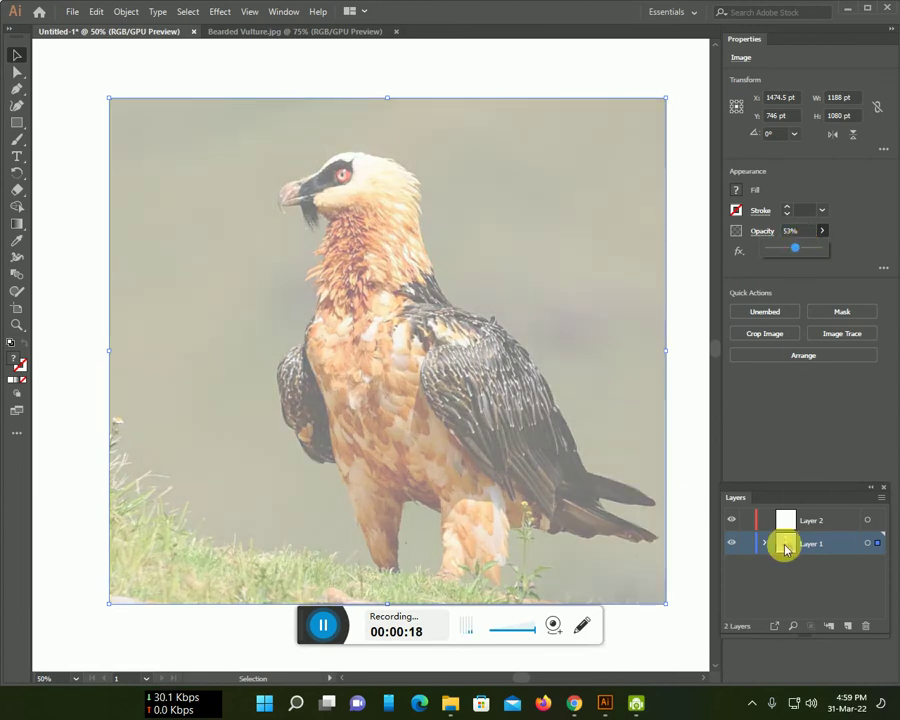
pyautogui.click(746, 542)
pyautogui.click(815, 522)
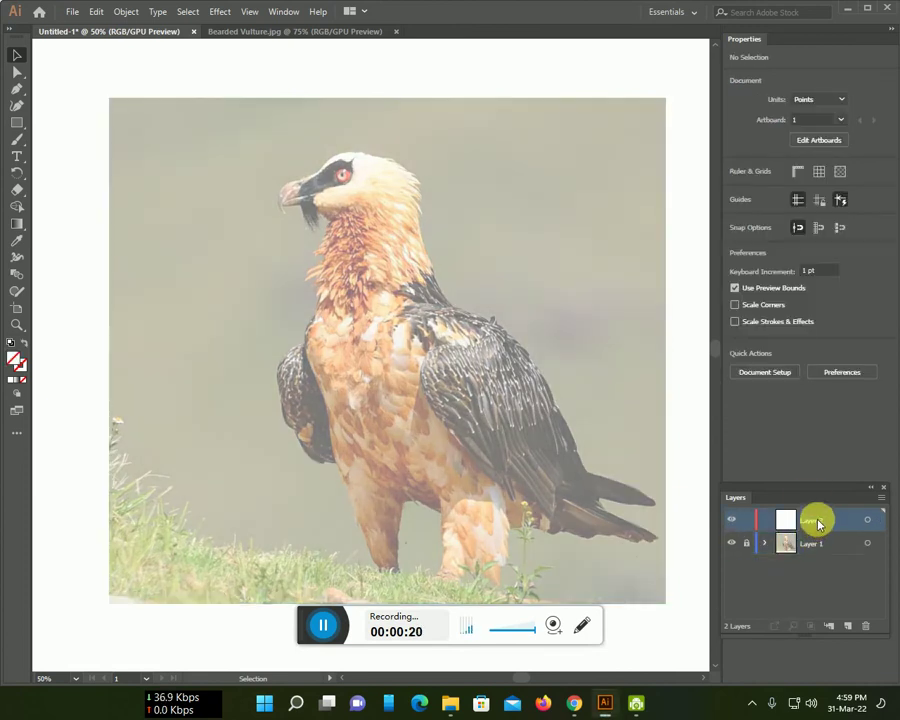
# Switch to the Paintbrush with a red stroke and bring the vulture's head into view
pyautogui.press('b')
pyautogui.click(822, 231)
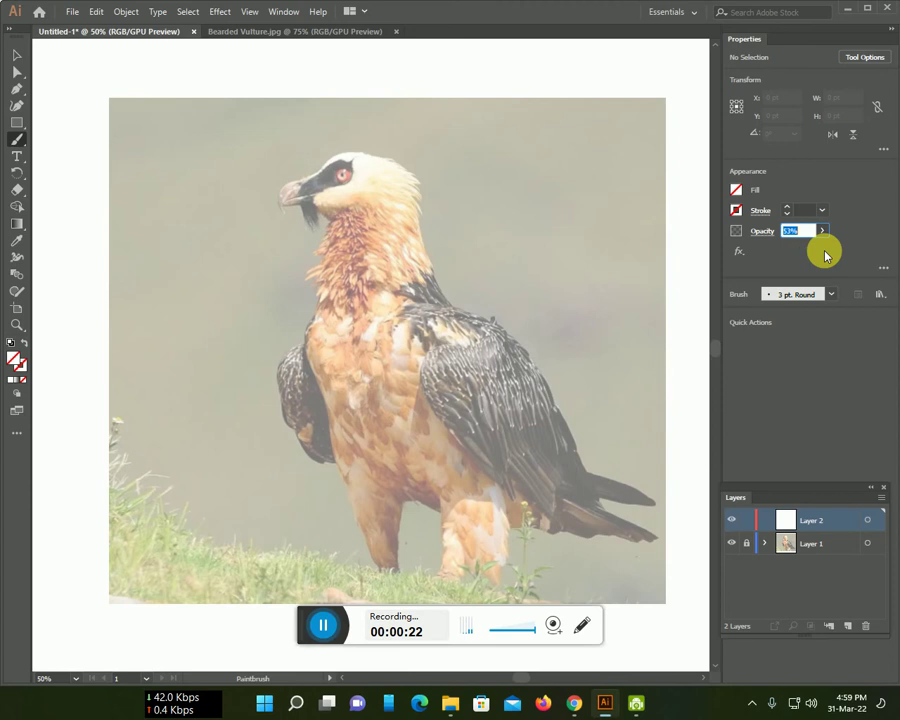
pyautogui.click(736, 210)
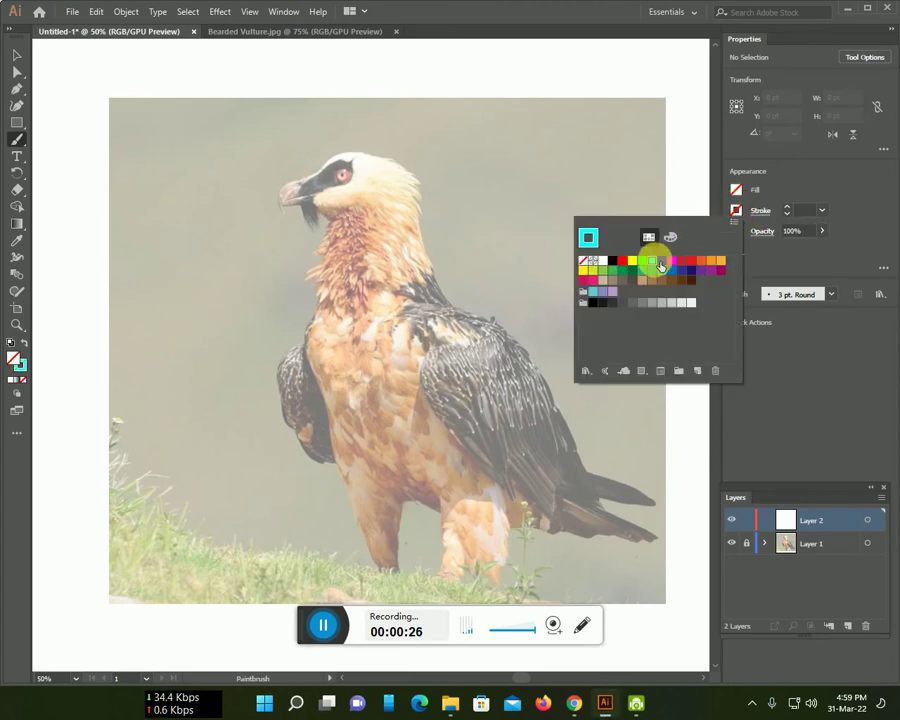
pyautogui.click(623, 263)
pyautogui.scroll(1, 420, 212)
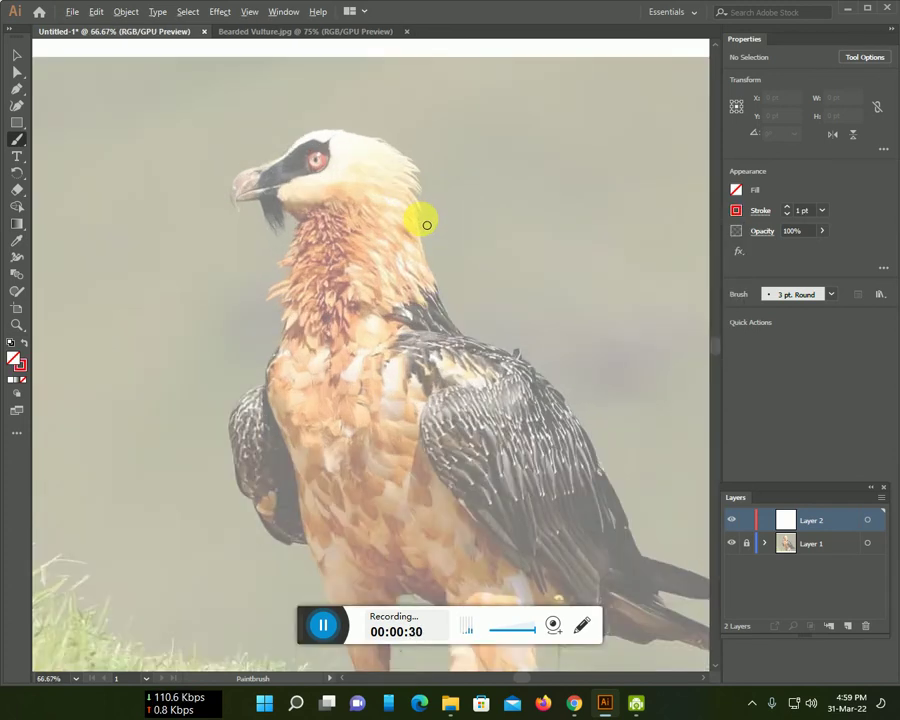
pyautogui.scroll(1, 424, 222)
pyautogui.moveTo(352, 167)
pyautogui.mouseDown()
pyautogui.moveTo(400, 236)
pyautogui.moveTo(422, 298)
pyautogui.mouseUp()
# Zoom in on the eye and paint a red ring around it
pyautogui.scroll(4, 422, 298)
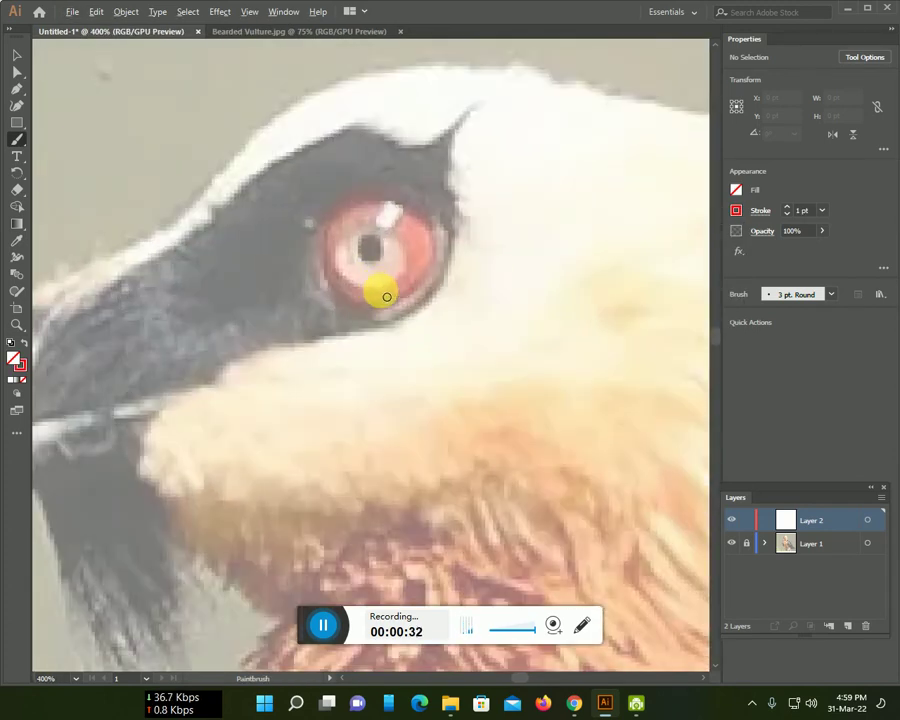
pyautogui.moveTo(342, 290)
pyautogui.mouseDown()
pyautogui.moveTo(490, 280)
pyautogui.moveTo(486, 271)
pyautogui.moveTo(516, 293)
pyautogui.moveTo(546, 291)
pyautogui.mouseUp()
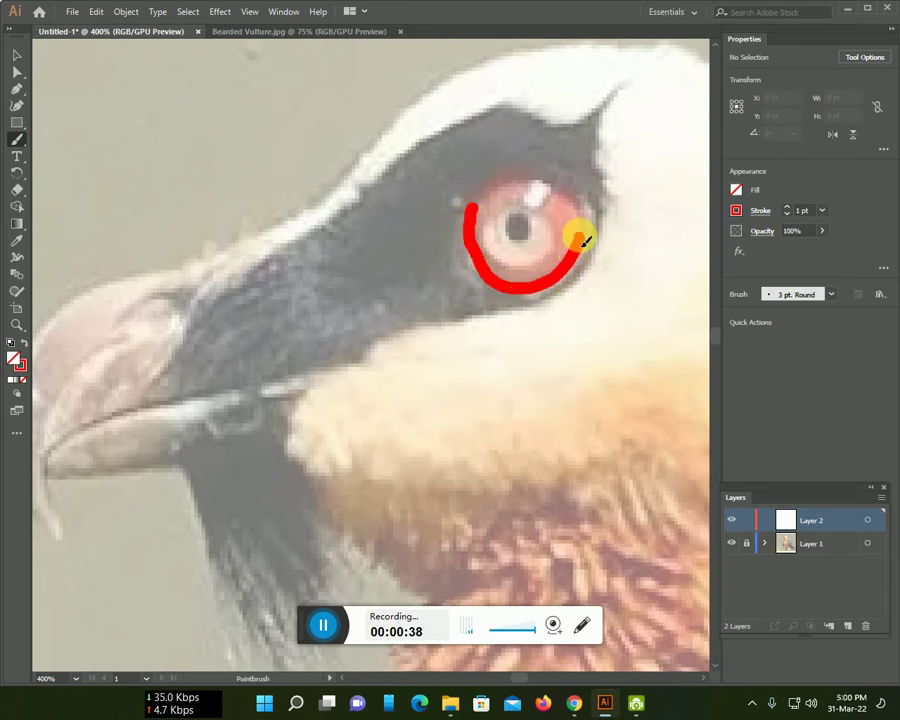
pyautogui.moveTo(585, 220)
pyautogui.mouseDown()
pyautogui.moveTo(570, 193)
pyautogui.moveTo(512, 186)
pyautogui.moveTo(471, 203)
pyautogui.mouseUp()
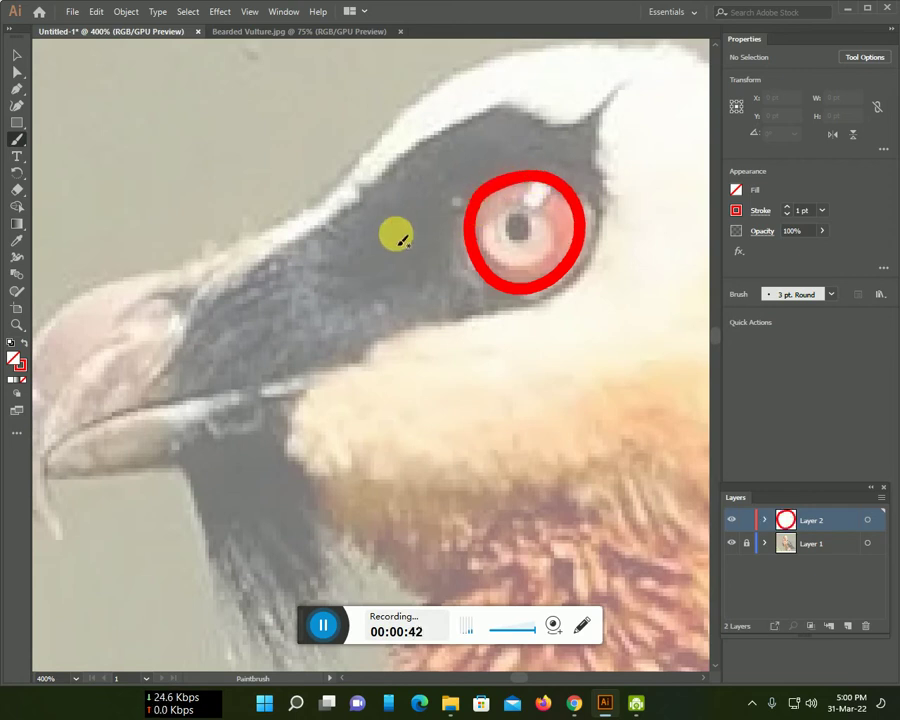
pyautogui.scroll(-2, 460, 190)
pyautogui.scroll(2, 527, 218)
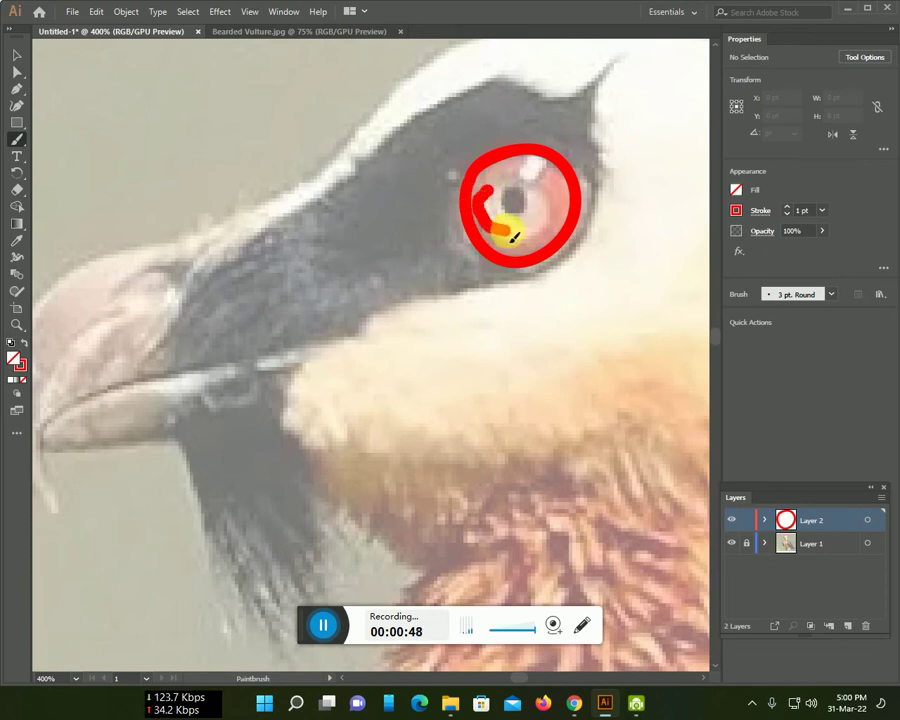
# Paint a red spiral inside the eye curling in toward the pupil
pyautogui.moveTo(526, 231); pyautogui.dragTo(548, 212)
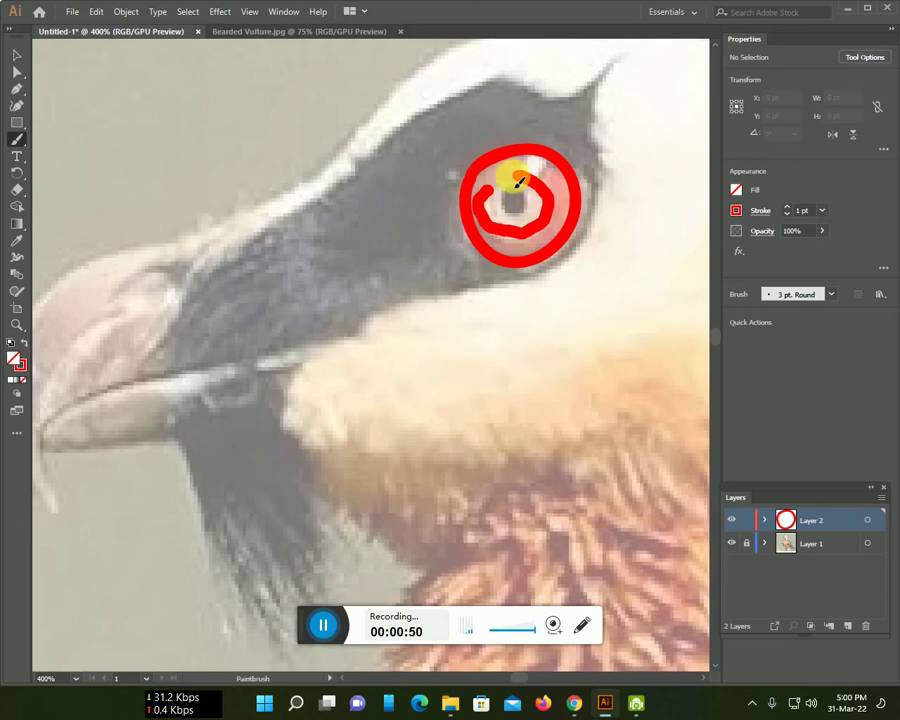
pyautogui.moveTo(497, 190); pyautogui.dragTo(510, 208)
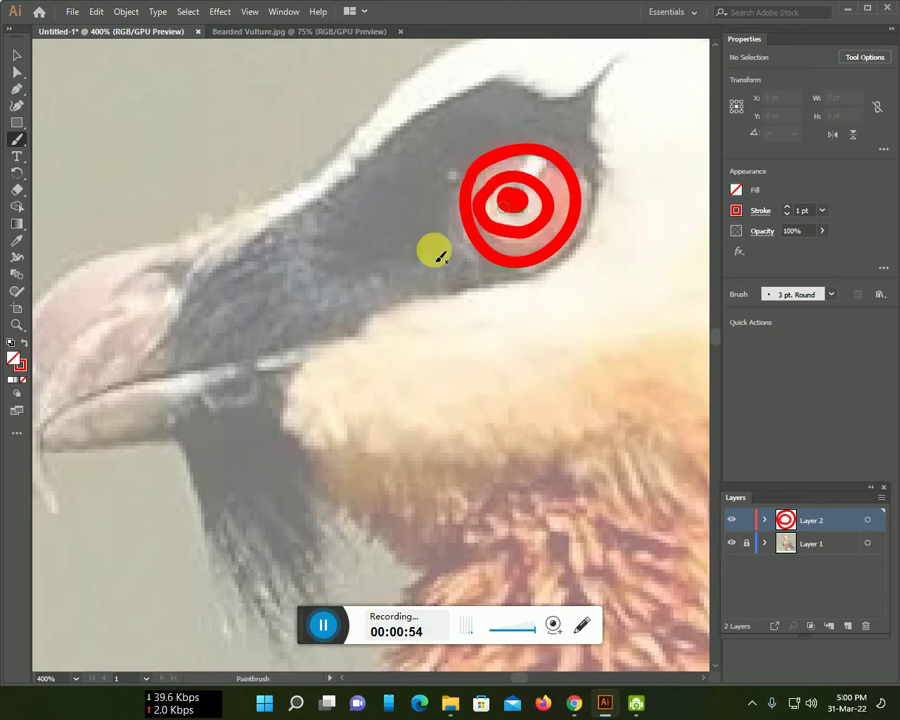
pyautogui.scroll(-3, 380, 270)
pyautogui.hscroll(-3, 548, 176)
# Trace the beak's mouth line, top curve and lower edge in red
pyautogui.moveTo(492, 218)
pyautogui.mouseDown()
pyautogui.moveTo(444, 220)
pyautogui.moveTo(330, 256)
pyautogui.mouseUp()
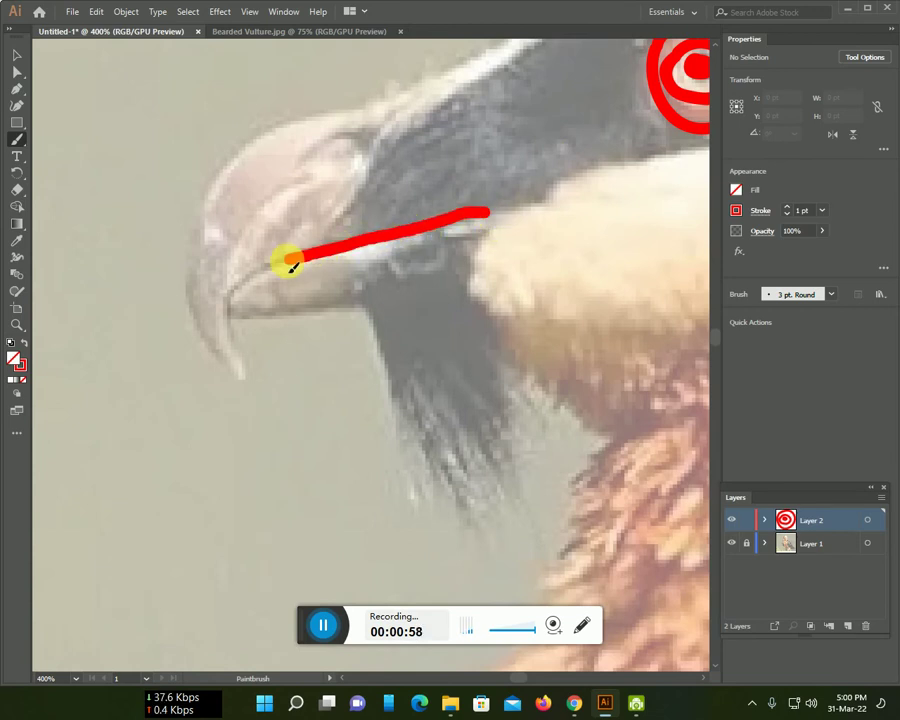
pyautogui.moveTo(229, 320); pyautogui.dragTo(240, 347)
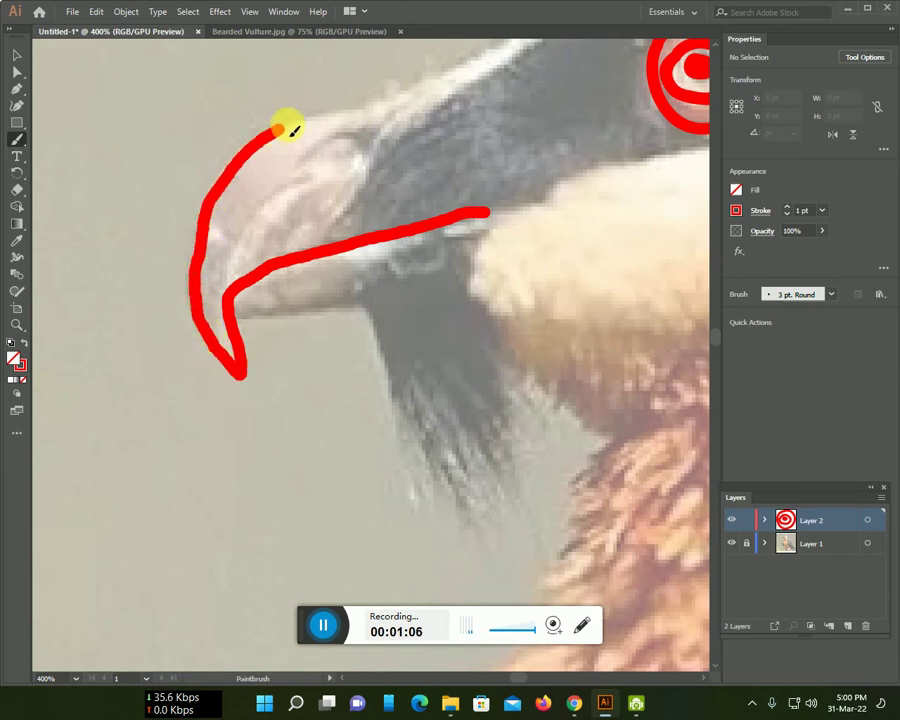
pyautogui.moveTo(441, 82); pyautogui.dragTo(500, 46)
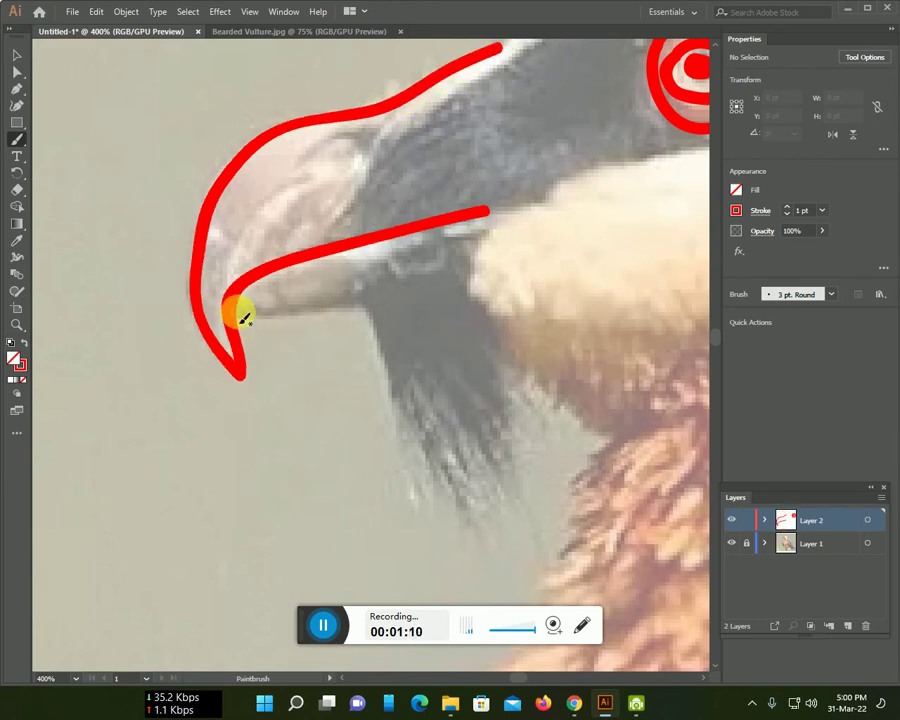
pyautogui.moveTo(253, 313)
pyautogui.mouseDown()
pyautogui.moveTo(353, 302)
pyautogui.moveTo(383, 377)
pyautogui.moveTo(405, 512)
pyautogui.mouseUp()
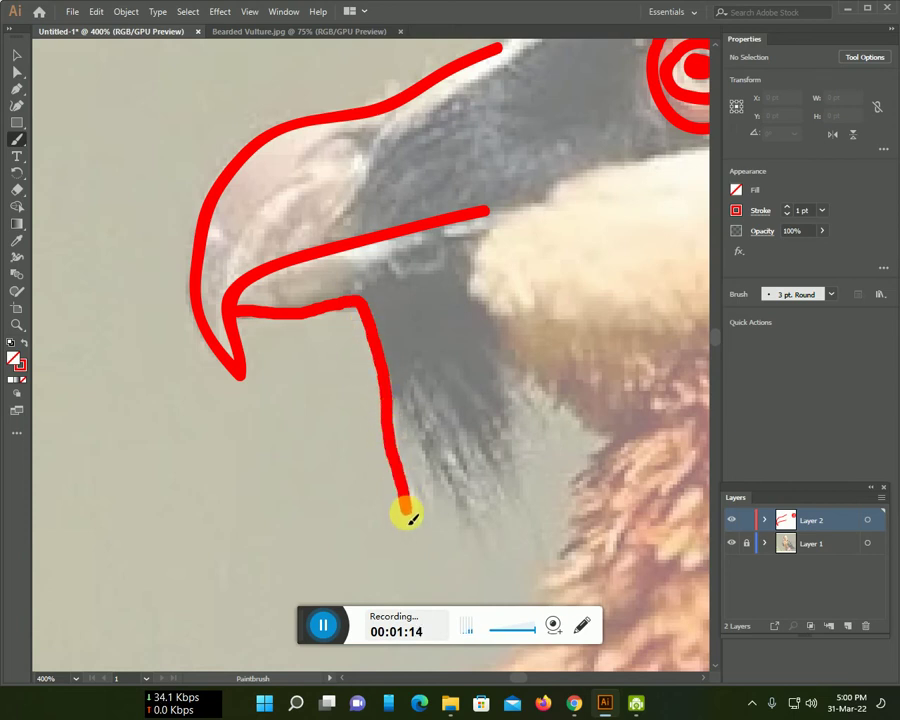
# Paint six red strands hanging down the beard beneath the beak
pyautogui.moveTo(397, 398); pyautogui.dragTo(418, 502)
pyautogui.moveTo(400, 386); pyautogui.dragTo(436, 495)
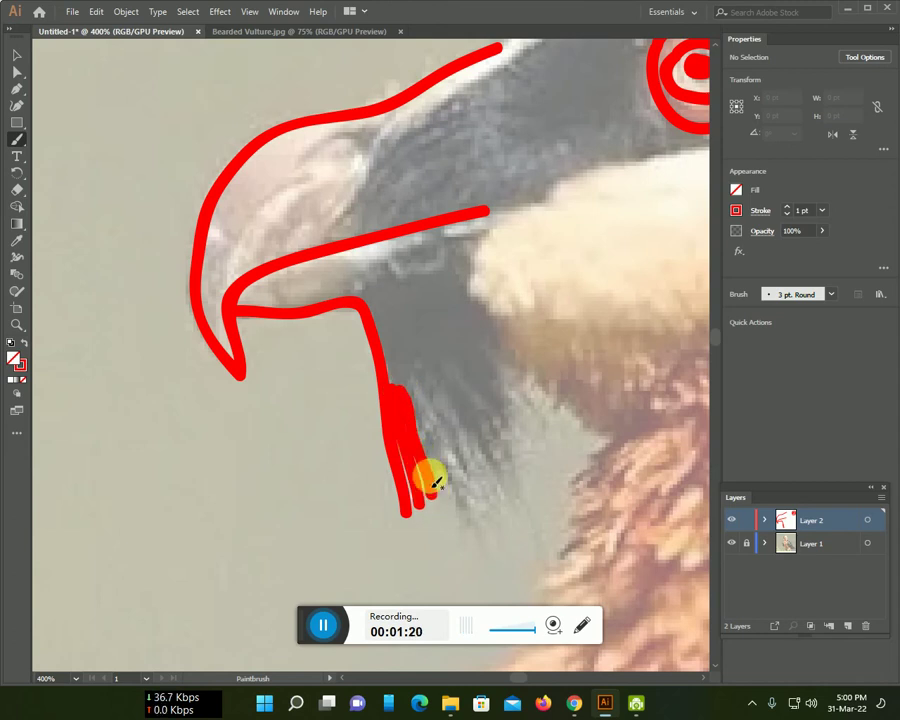
pyautogui.moveTo(411, 400); pyautogui.dragTo(437, 468)
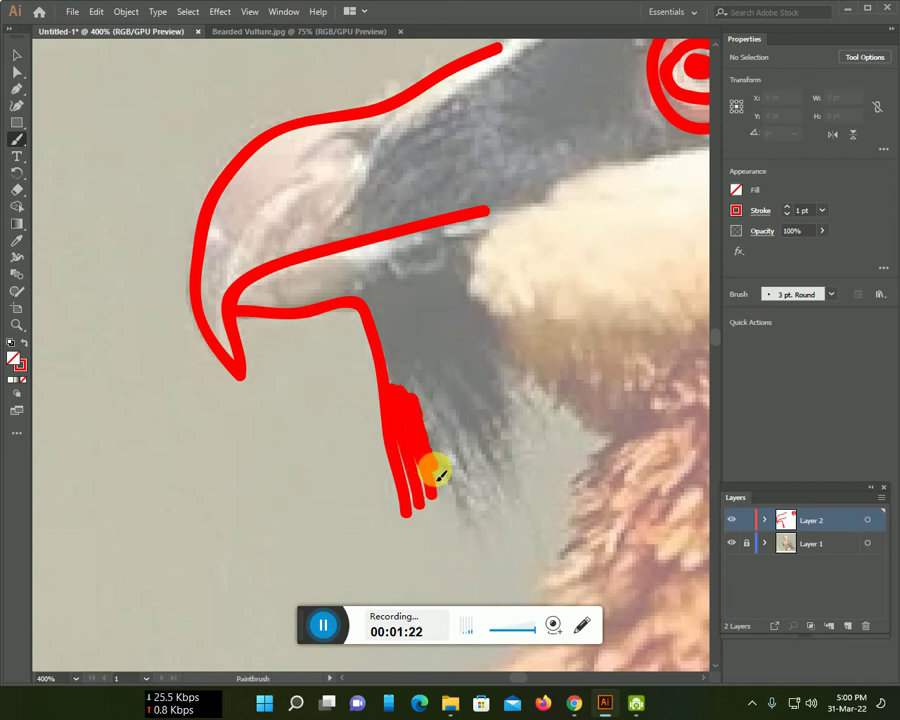
pyautogui.moveTo(424, 414); pyautogui.dragTo(462, 482)
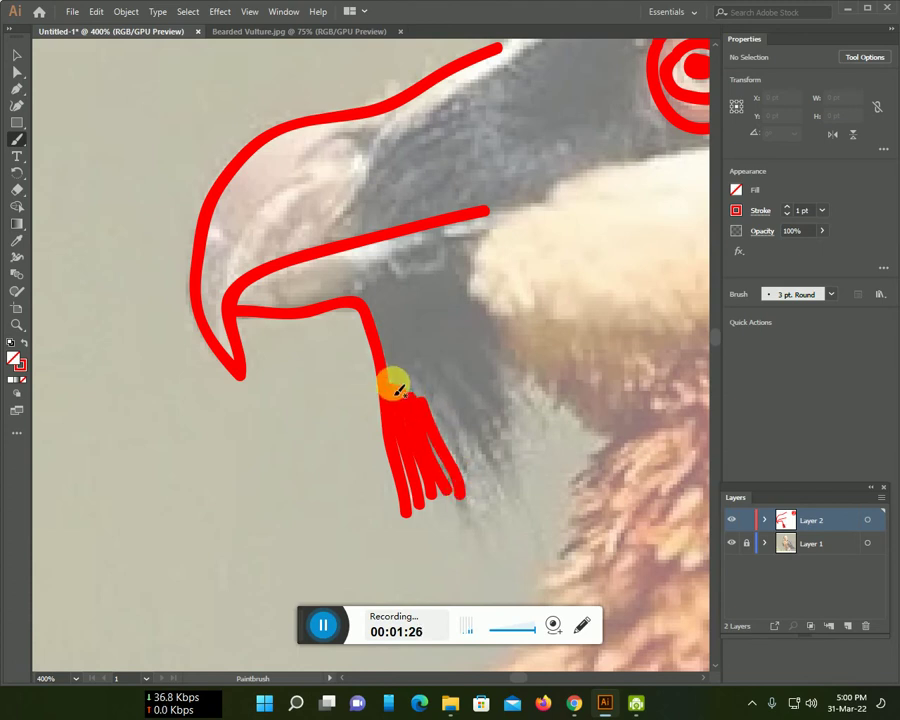
pyautogui.moveTo(437, 410); pyautogui.dragTo(465, 462)
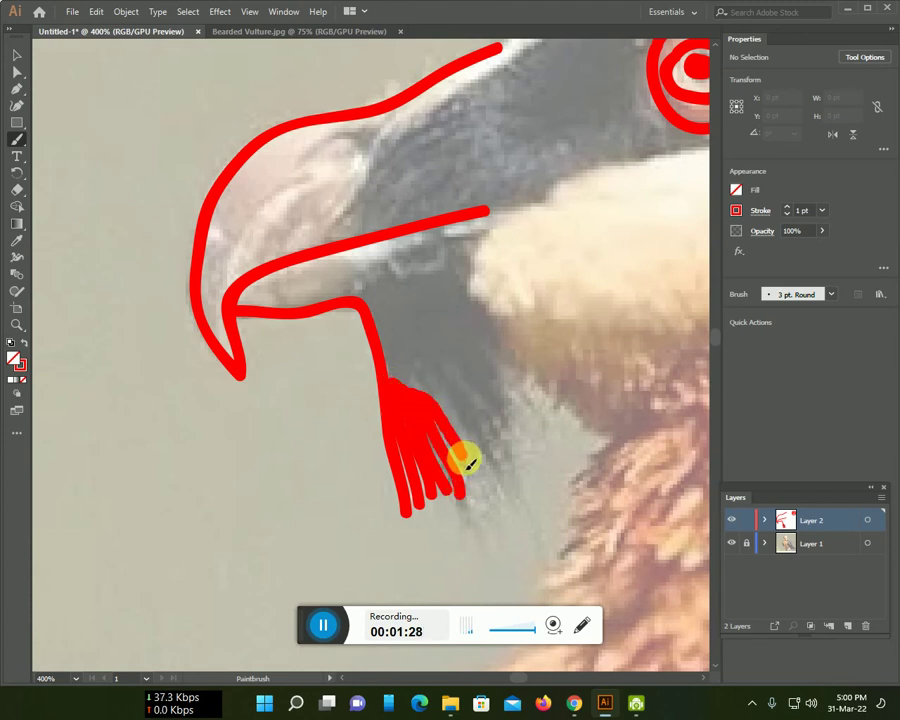
pyautogui.moveTo(432, 383); pyautogui.dragTo(481, 462)
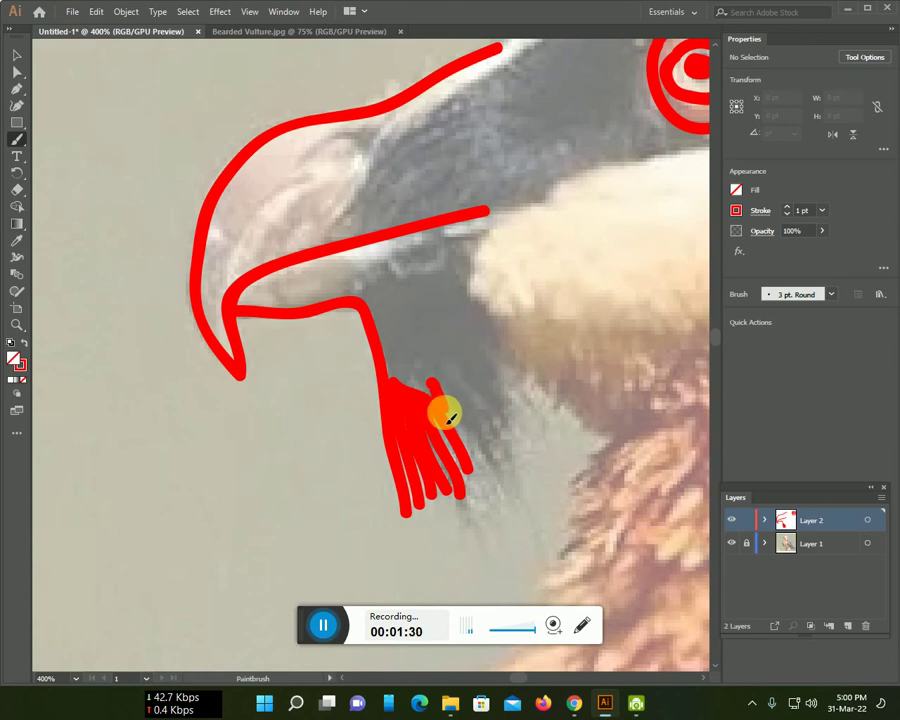
pyautogui.scroll(-2, 530, 427)
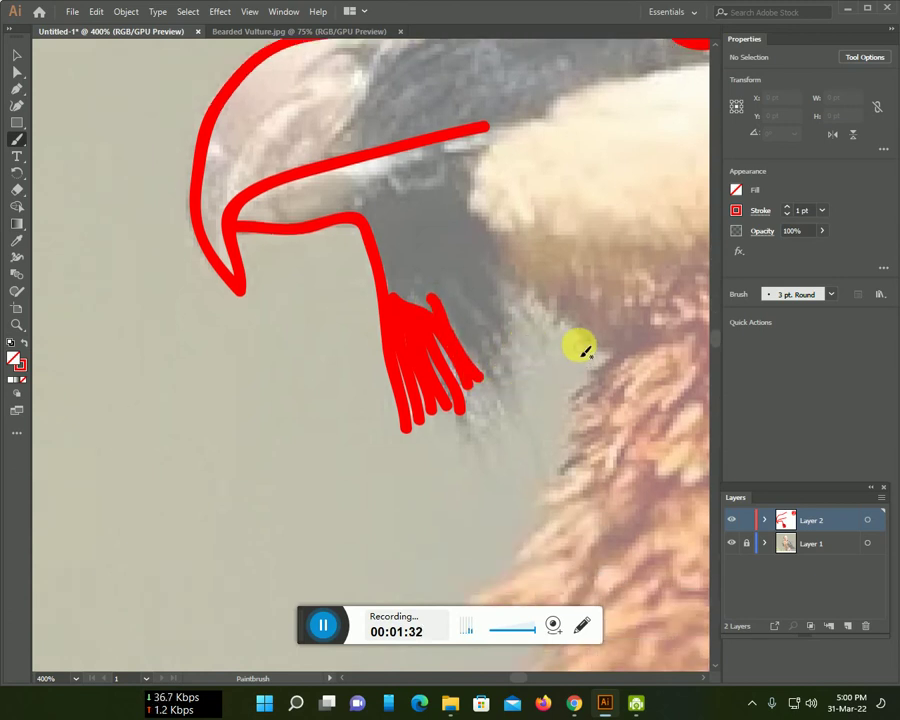
pyautogui.moveTo(522, 294)
pyautogui.mouseDown()
pyautogui.moveTo(538, 318)
pyautogui.moveTo(600, 348)
pyautogui.moveTo(606, 390)
pyautogui.moveTo(520, 555)
pyautogui.mouseUp()
# Add short vertical and diagonal red strands across the beard
pyautogui.moveTo(503, 303); pyautogui.dragTo(545, 382)
pyautogui.moveTo(494, 290); pyautogui.dragTo(502, 365)
pyautogui.moveTo(512, 292); pyautogui.dragTo(526, 394)
pyautogui.moveTo(468, 293); pyautogui.dragTo(487, 358)
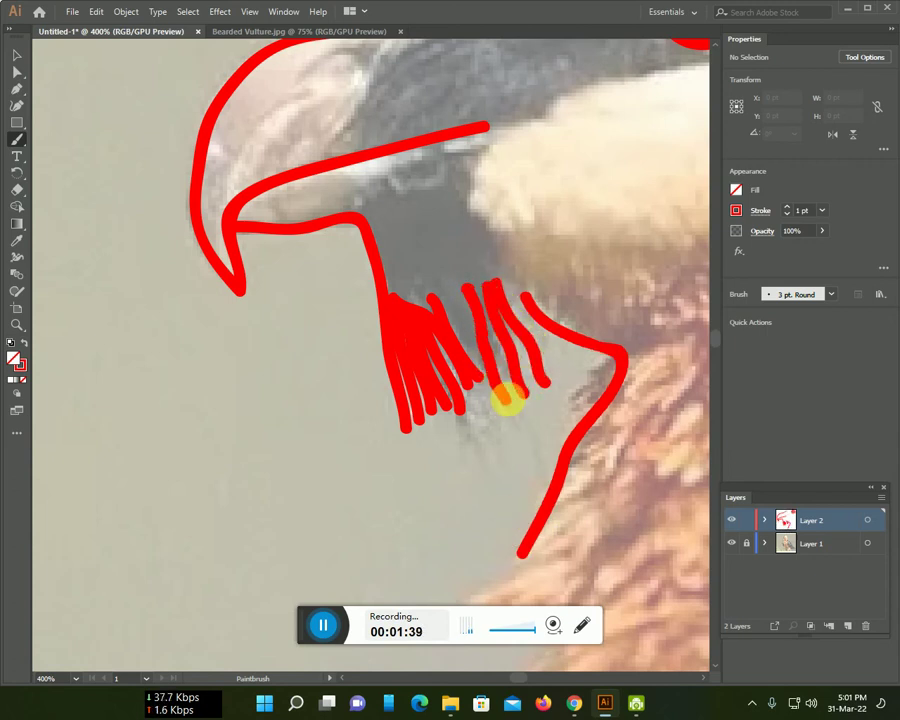
pyautogui.moveTo(446, 289); pyautogui.dragTo(481, 363)
pyautogui.moveTo(448, 287); pyautogui.dragTo(476, 402)
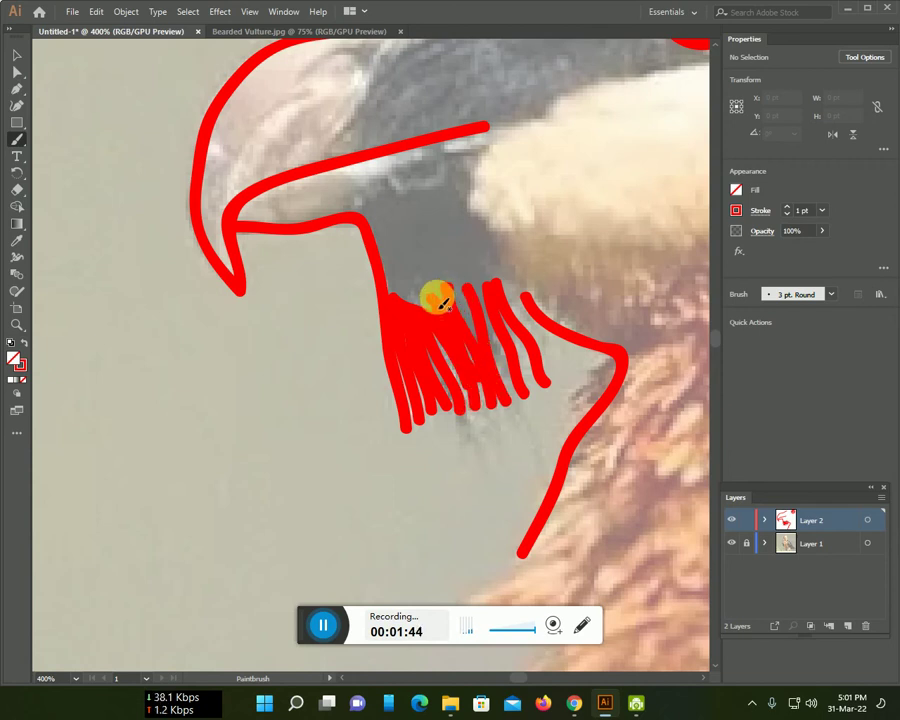
# Thicken the beard with more strands in its middle and along its right edge
pyautogui.moveTo(432, 306); pyautogui.dragTo(468, 412)
pyautogui.moveTo(462, 293); pyautogui.dragTo(508, 402)
pyautogui.moveTo(484, 291); pyautogui.dragTo(502, 372)
pyautogui.moveTo(510, 288); pyautogui.dragTo(542, 357)
pyautogui.moveTo(519, 286)
pyautogui.mouseDown()
pyautogui.moveTo(546, 362)
pyautogui.moveTo(531, 373)
pyautogui.mouseUp()
pyautogui.scroll(-3, 530, 372)
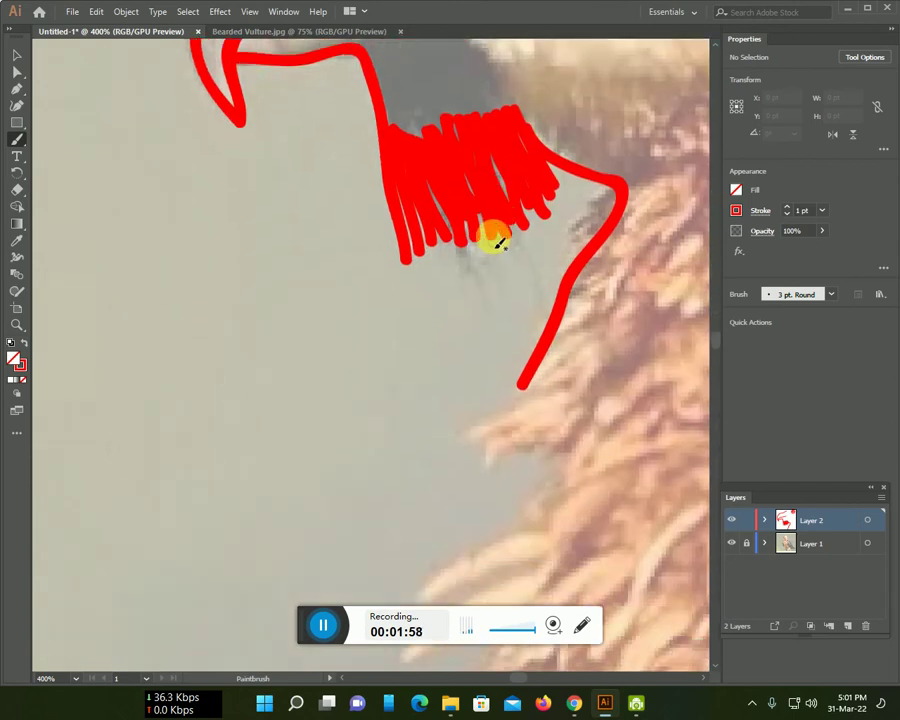
pyautogui.scroll(-1, 590, 131)
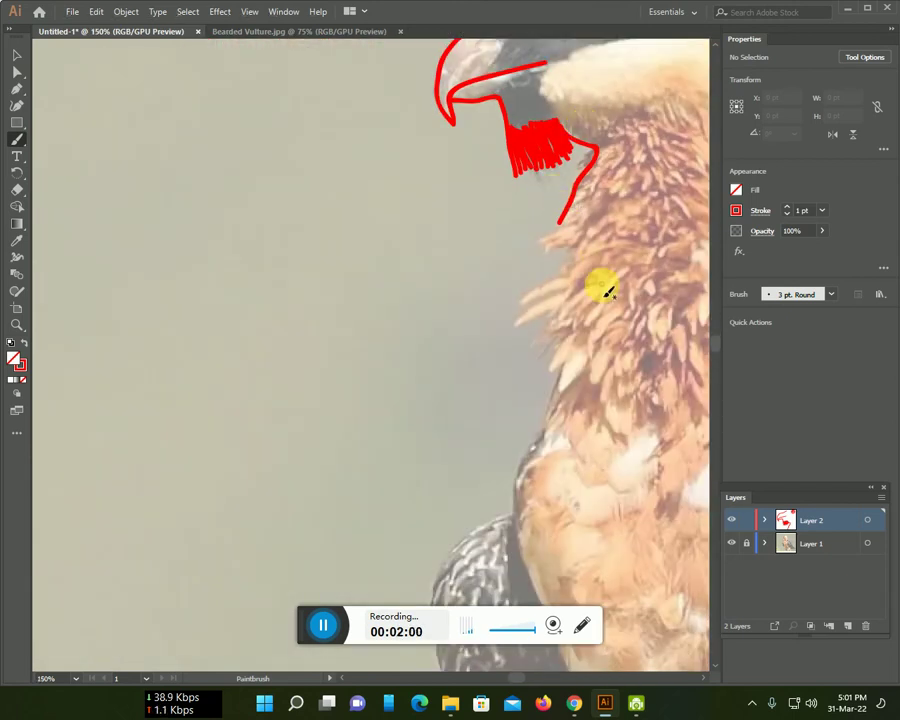
# At 300% zoom, paint the neck front and chest edge in red
pyautogui.scroll(2, 580, 256)
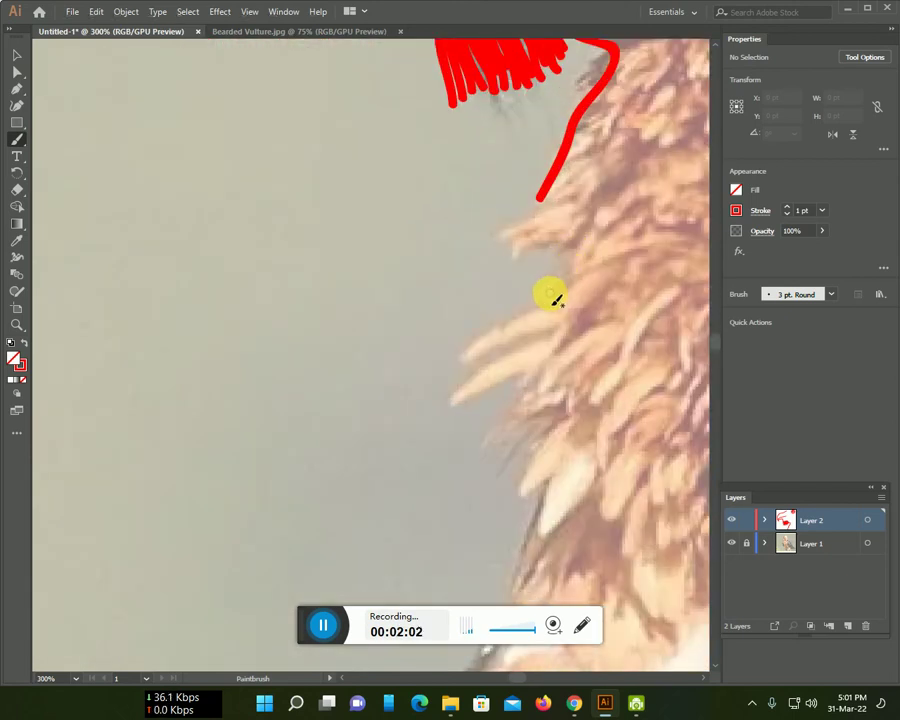
pyautogui.moveTo(562, 252)
pyautogui.mouseDown()
pyautogui.moveTo(538, 202)
pyautogui.moveTo(488, 251)
pyautogui.moveTo(526, 301)
pyautogui.moveTo(497, 560)
pyautogui.moveTo(482, 588)
pyautogui.mouseUp()
pyautogui.scroll(-2, 545, 220)
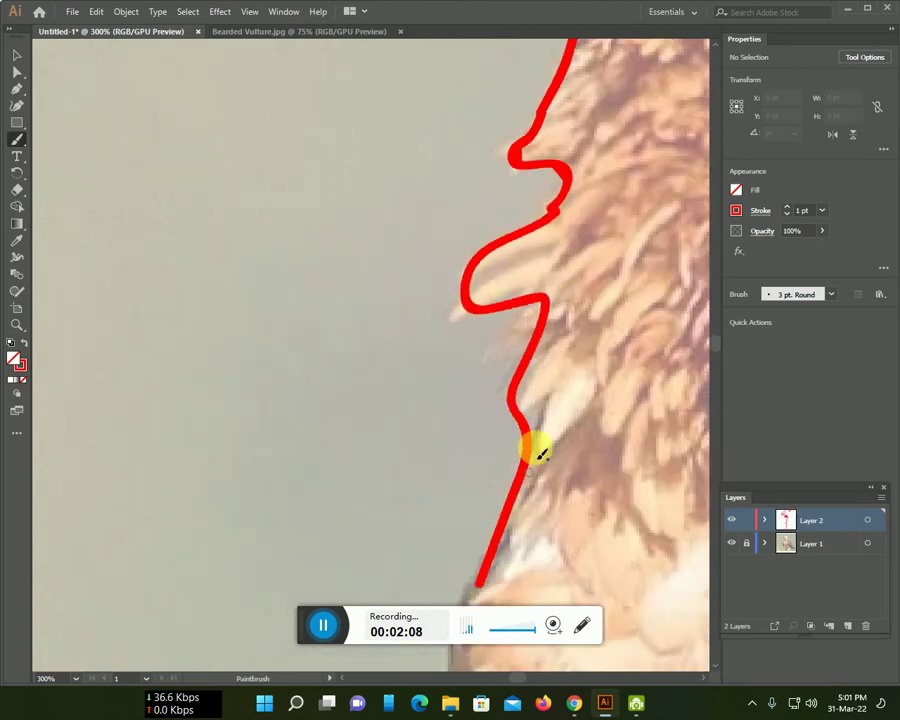
pyautogui.scroll(-6, 540, 420)
pyautogui.scroll(-6, 518, 392)
pyautogui.moveTo(278, 392)
pyautogui.mouseDown()
pyautogui.moveTo(346, 278)
pyautogui.moveTo(440, 238)
pyautogui.moveTo(483, 119)
pyautogui.mouseUp()
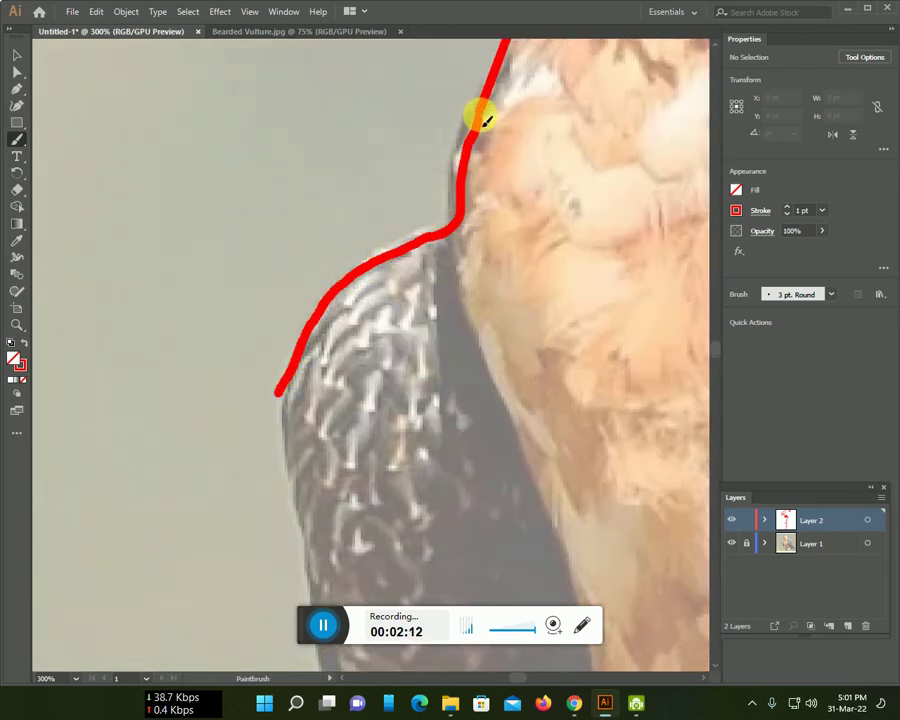
# At 150% zoom, trace around the dark feathered chest patch
pyautogui.scroll(-1, 533, 183)
pyautogui.scroll(-3, 534, 186)
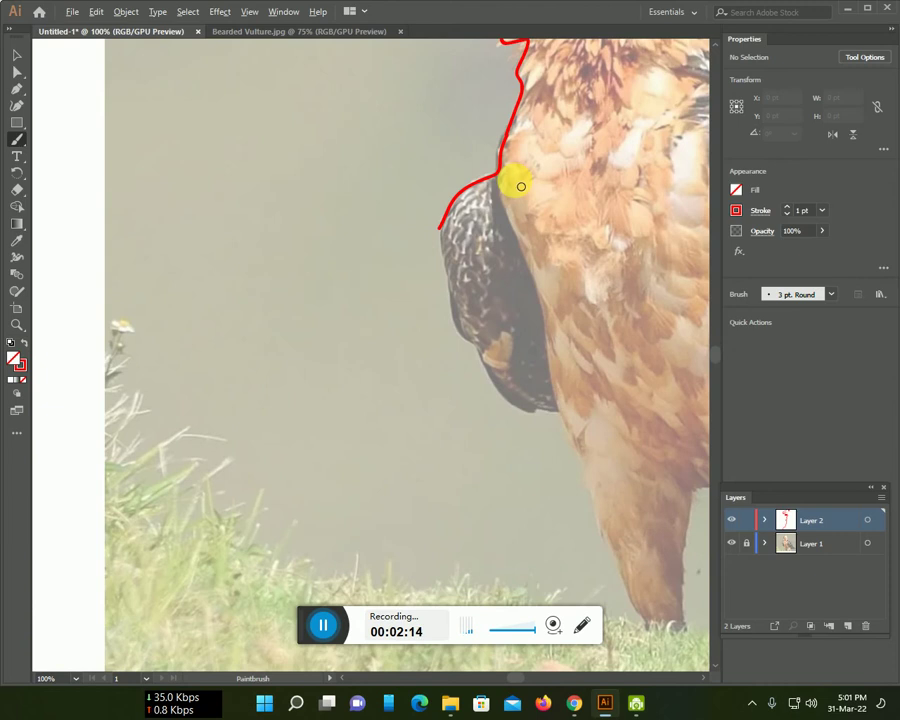
pyautogui.scroll(1, 494, 185)
pyautogui.scroll(1, 374, 137)
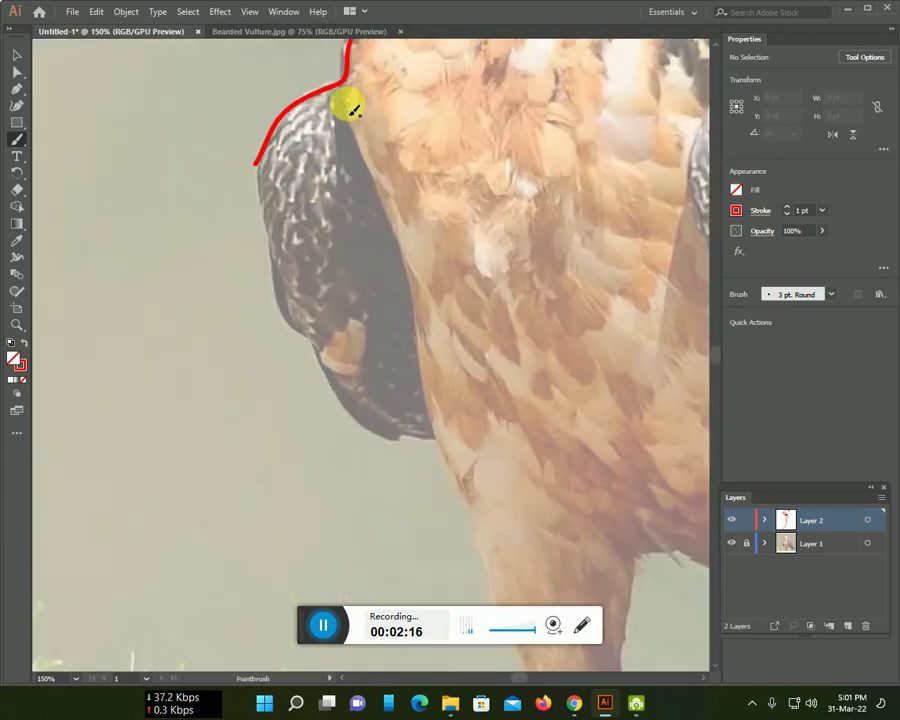
pyautogui.moveTo(343, 92)
pyautogui.mouseDown()
pyautogui.moveTo(412, 318)
pyautogui.moveTo(440, 457)
pyautogui.moveTo(358, 422)
pyautogui.moveTo(281, 297)
pyautogui.moveTo(268, 210)
pyautogui.mouseUp()
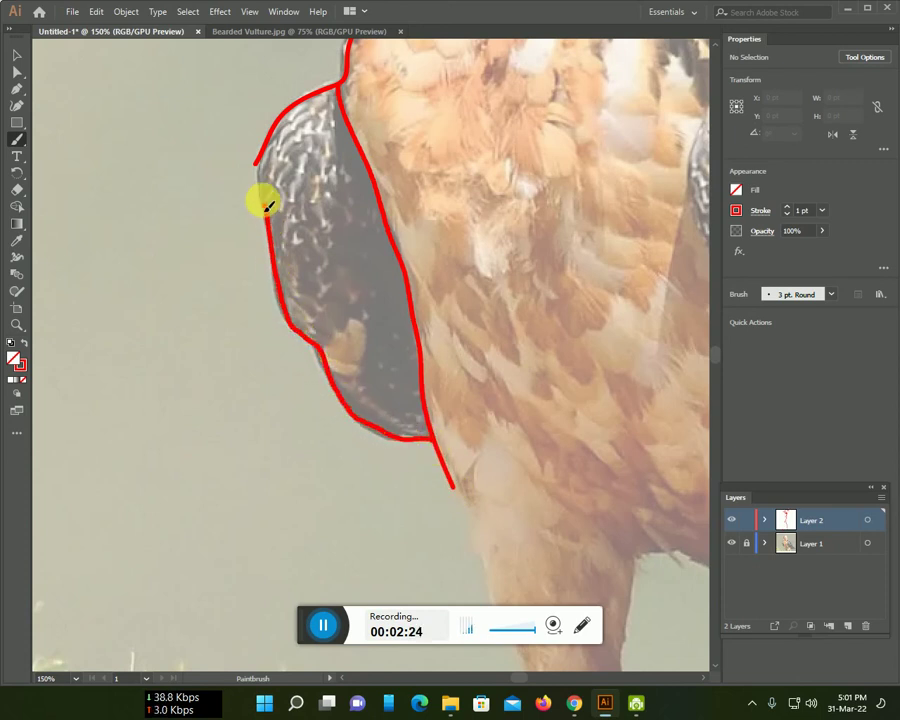
pyautogui.scroll(-2, 368, 209)
pyautogui.scroll(-3, 372, 217)
# Outline both legs and the belly in red, down to the grass
pyautogui.scroll(-1, 372, 217)
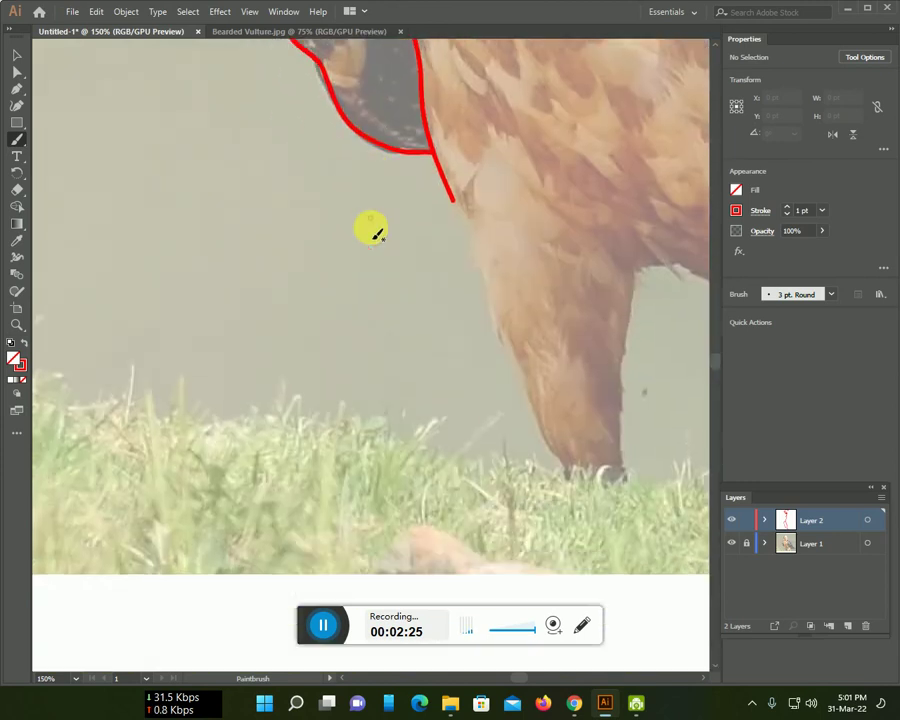
pyautogui.moveTo(548, 445)
pyautogui.mouseDown()
pyautogui.moveTo(506, 348)
pyautogui.moveTo(477, 229)
pyautogui.moveTo(456, 198)
pyautogui.mouseUp()
pyautogui.moveTo(640, 270)
pyautogui.mouseDown()
pyautogui.moveTo(622, 402)
pyautogui.moveTo(625, 471)
pyautogui.mouseUp()
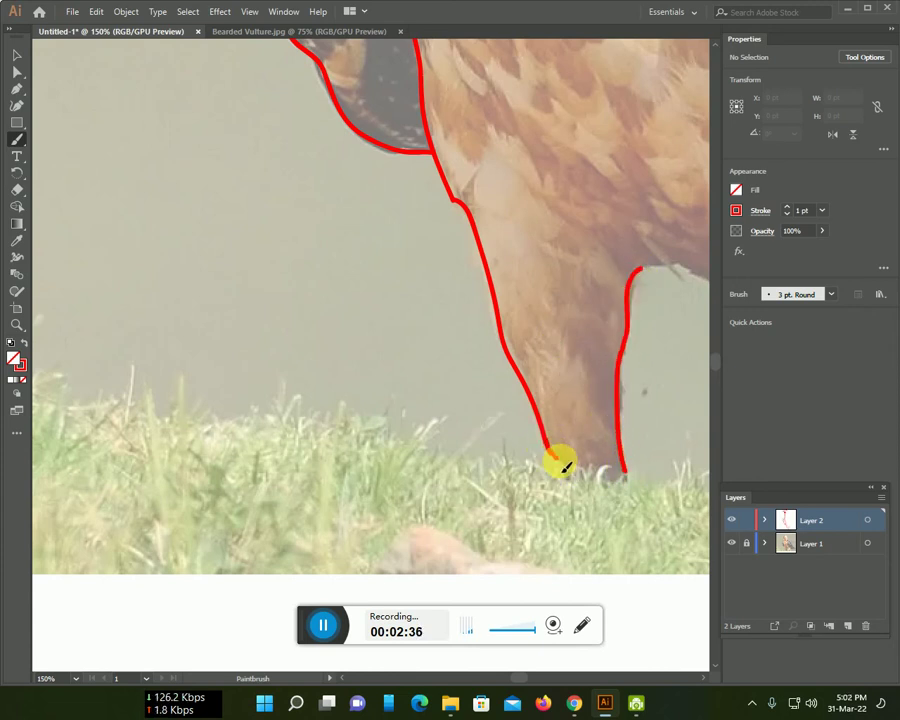
pyautogui.moveTo(566, 480); pyautogui.dragTo(310, 460)
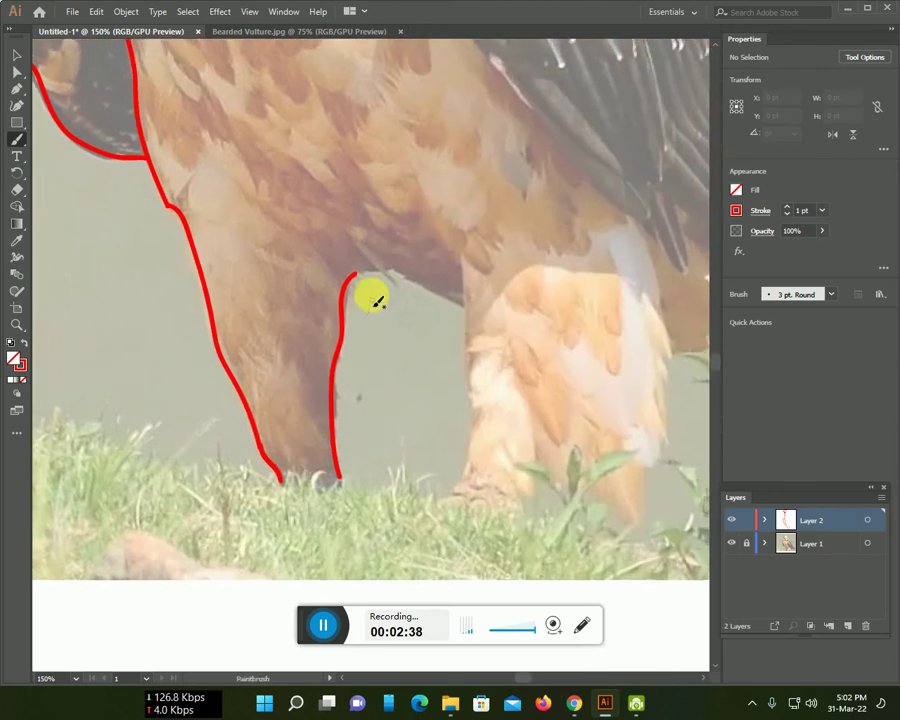
pyautogui.moveTo(357, 276)
pyautogui.mouseDown()
pyautogui.moveTo(412, 273)
pyautogui.moveTo(446, 301)
pyautogui.moveTo(476, 366)
pyautogui.moveTo(456, 486)
pyautogui.mouseUp()
pyautogui.moveTo(543, 462)
pyautogui.mouseDown()
pyautogui.moveTo(531, 492)
pyautogui.moveTo(612, 514)
pyautogui.moveTo(643, 477)
pyautogui.moveTo(674, 402)
pyautogui.mouseUp()
# Trace around the long wing-tip feathers and up the upper wing edge
pyautogui.moveTo(672, 350)
pyautogui.mouseDown()
pyautogui.moveTo(690, 344)
pyautogui.moveTo(410, 330)
pyautogui.moveTo(458, 317)
pyautogui.moveTo(612, 354)
pyautogui.moveTo(668, 343)
pyautogui.mouseUp()
pyautogui.moveTo(604, 330)
pyautogui.mouseDown()
pyautogui.moveTo(388, 303)
pyautogui.moveTo(482, 297)
pyautogui.moveTo(521, 316)
pyautogui.mouseUp()
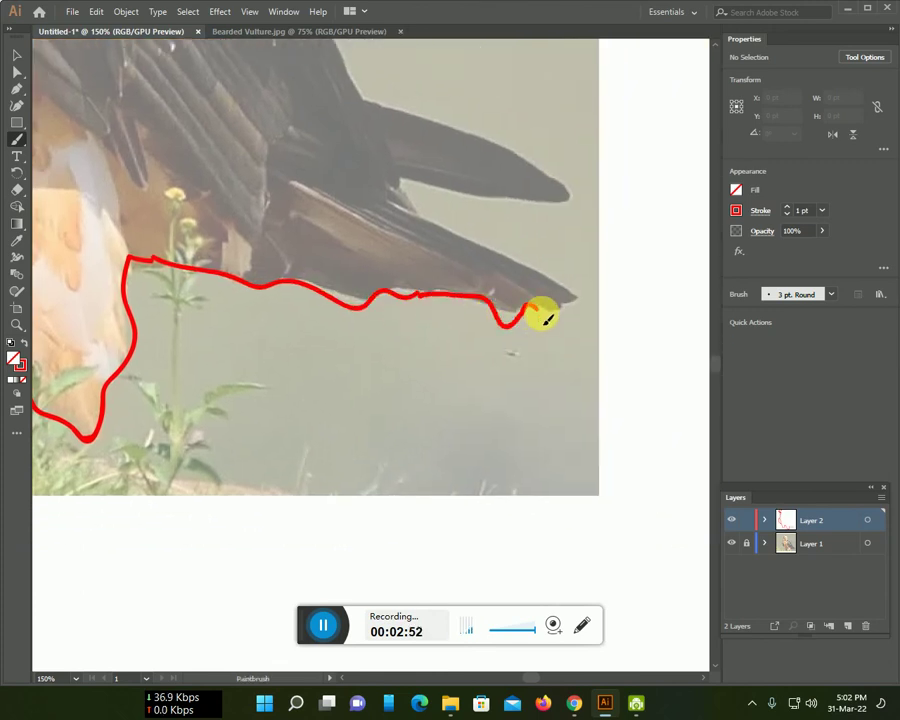
pyautogui.moveTo(583, 303)
pyautogui.mouseDown()
pyautogui.moveTo(410, 201)
pyautogui.moveTo(422, 185)
pyautogui.moveTo(557, 203)
pyautogui.moveTo(538, 167)
pyautogui.moveTo(444, 118)
pyautogui.moveTo(355, 92)
pyautogui.mouseUp()
pyautogui.scroll(3, 340, 350)
pyautogui.scroll(2, 340, 370)
pyautogui.moveTo(277, 181); pyautogui.dragTo(355, 358)
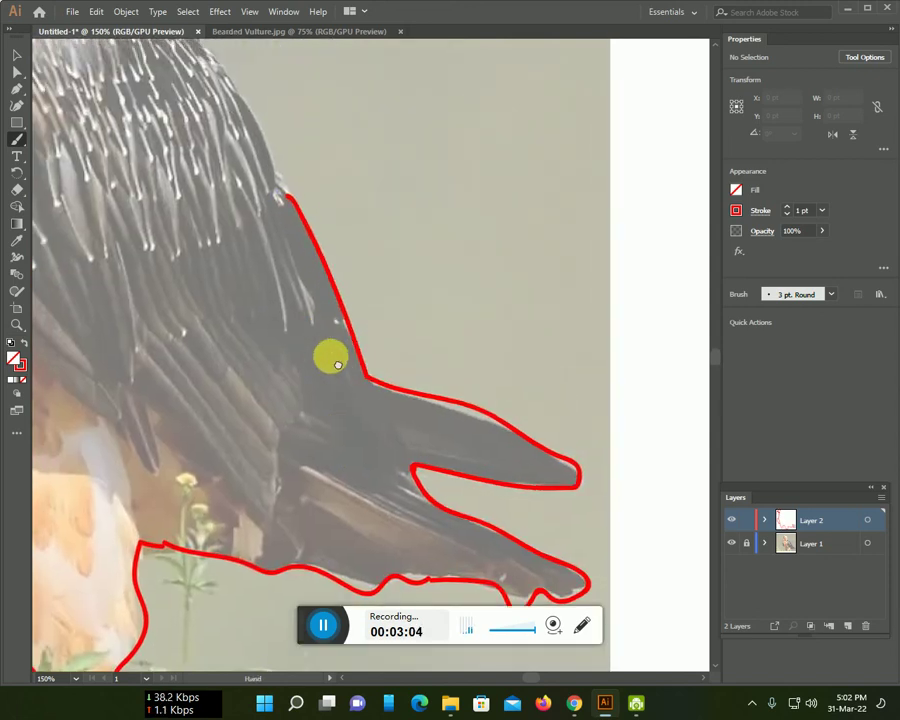
# Extend the red outline up the wing edge, back and nape
pyautogui.scroll(4, 330, 360)
pyautogui.hscroll(-3, 400, 450)
pyautogui.moveTo(430, 392)
pyautogui.mouseDown()
pyautogui.moveTo(380, 259)
pyautogui.moveTo(285, 150)
pyautogui.moveTo(184, 117)
pyautogui.moveTo(118, 78)
pyautogui.moveTo(474, 410)
pyautogui.mouseUp()
pyautogui.moveTo(394, 206); pyautogui.dragTo(466, 386)
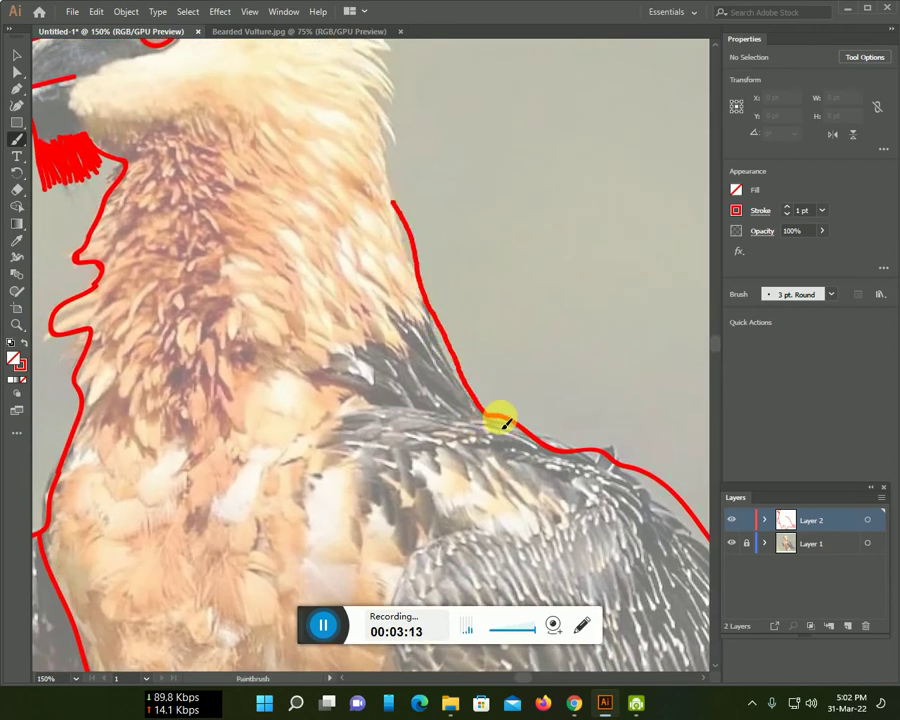
pyautogui.moveTo(507, 423); pyautogui.dragTo(508, 424)
# Arc the outline over the top of the head, then zoom out to 66.67%
pyautogui.scroll(5, 430, 380)
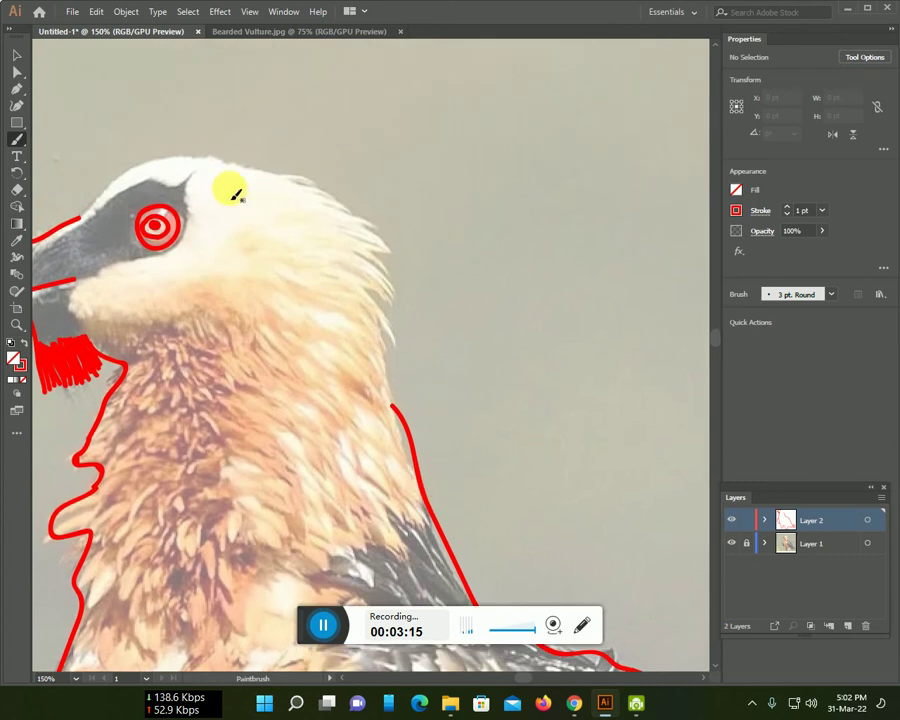
pyautogui.moveTo(110, 196)
pyautogui.mouseDown()
pyautogui.moveTo(167, 168)
pyautogui.moveTo(241, 172)
pyautogui.moveTo(318, 195)
pyautogui.mouseUp()
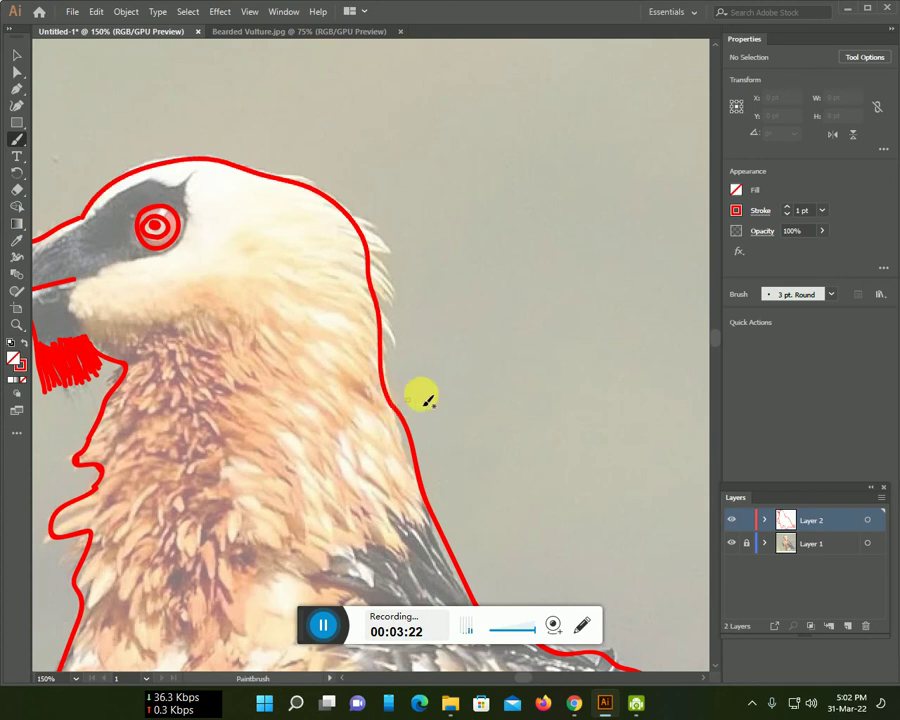
pyautogui.scroll(-3, 426, 397)
pyautogui.scroll(-2, 446, 362)
pyautogui.scroll(2, 444, 350)
pyautogui.scroll(-5, 452, 494)
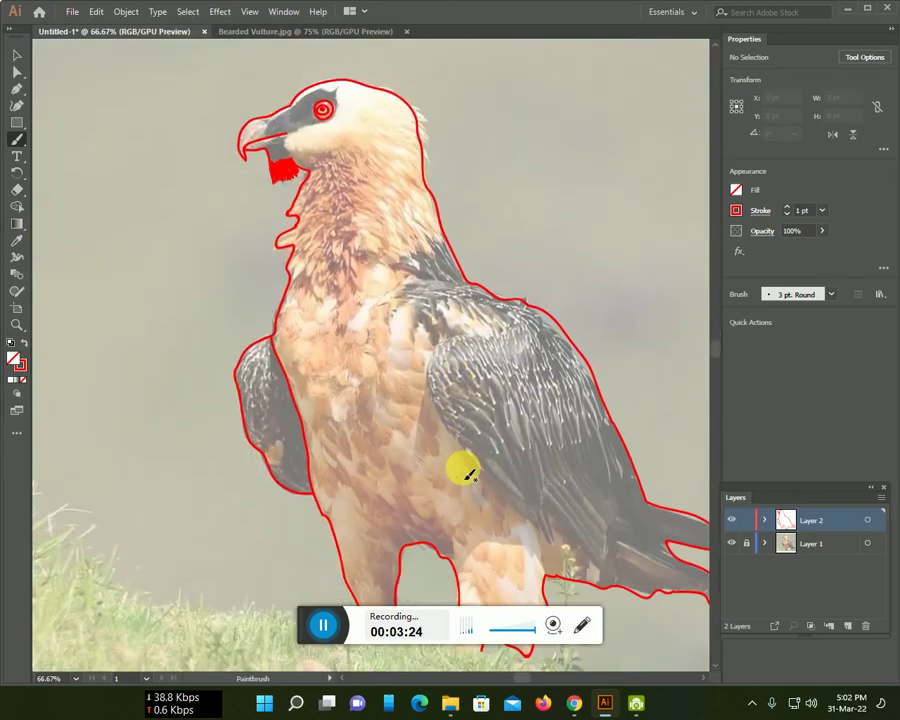
# Paint a red stroke down the folded wing's front edge, then zoom out to 33.33%
pyautogui.moveTo(507, 327)
pyautogui.mouseDown()
pyautogui.moveTo(453, 347)
pyautogui.moveTo(468, 458)
pyautogui.moveTo(542, 546)
pyautogui.moveTo(588, 572)
pyautogui.moveTo(623, 502)
pyautogui.moveTo(647, 526)
pyautogui.moveTo(666, 527)
pyautogui.mouseUp()
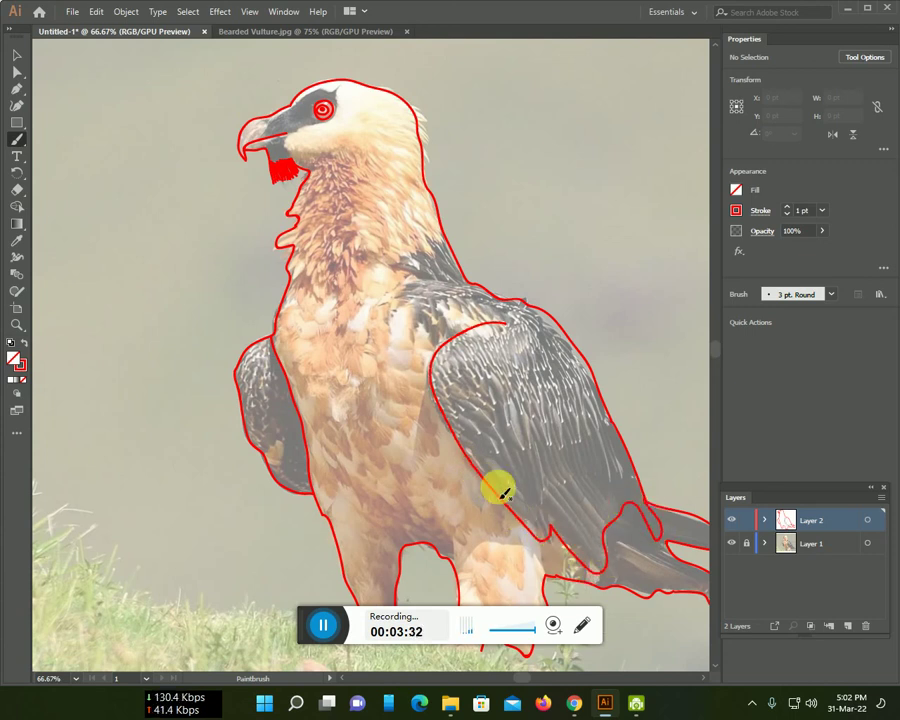
pyautogui.scroll(-3, 430, 450)
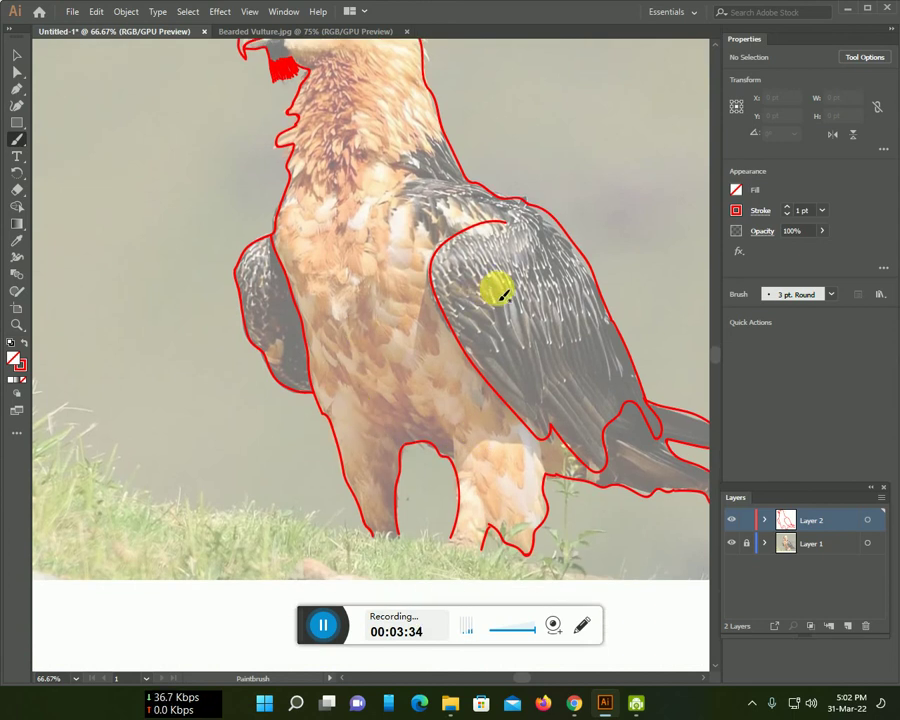
pyautogui.scroll(-1, 478, 304)
pyautogui.scroll(-1, 470, 336)
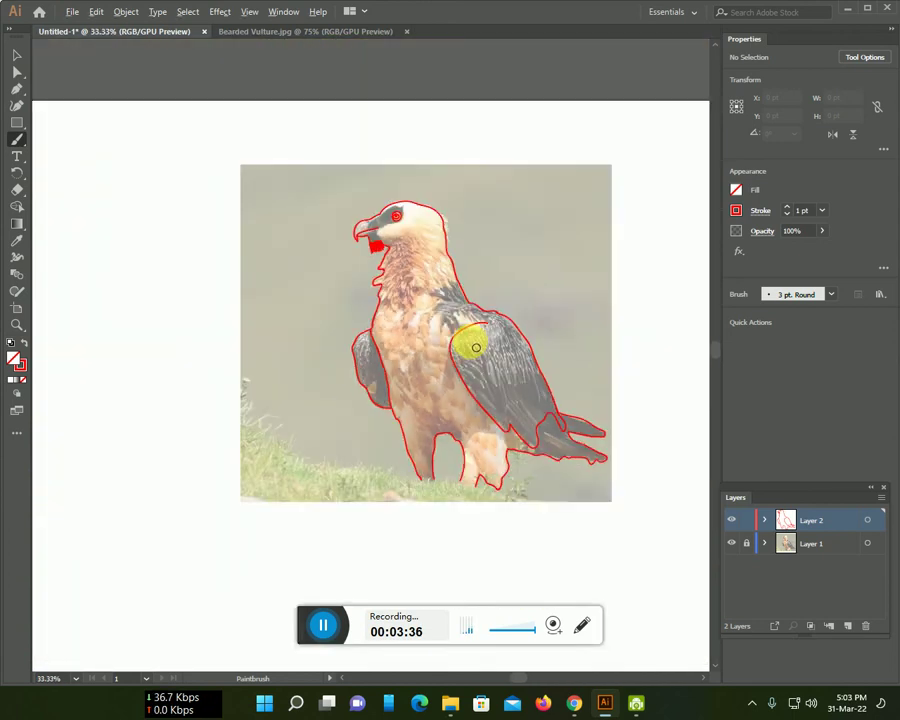